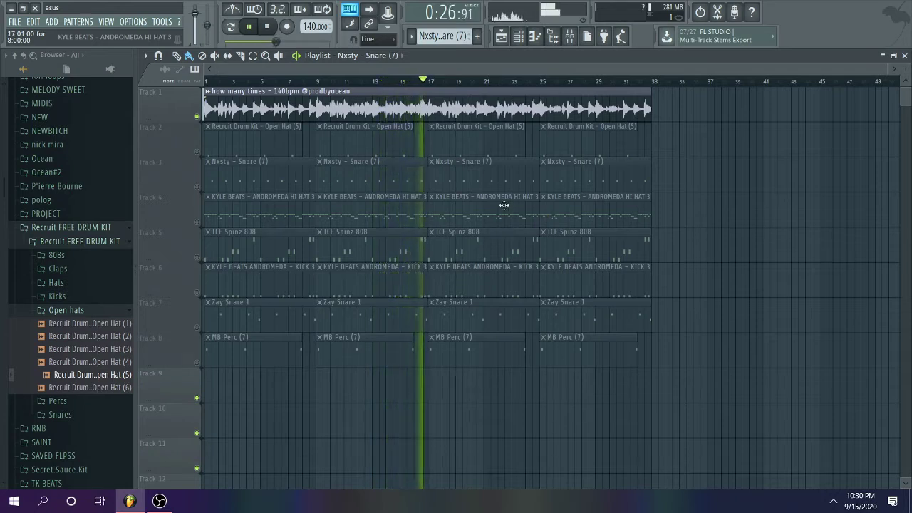
Display the Nxsty - Snare (7) channel's notes in the piano roll and play back the snare pattern.
key("space")
left_click(533, 39)
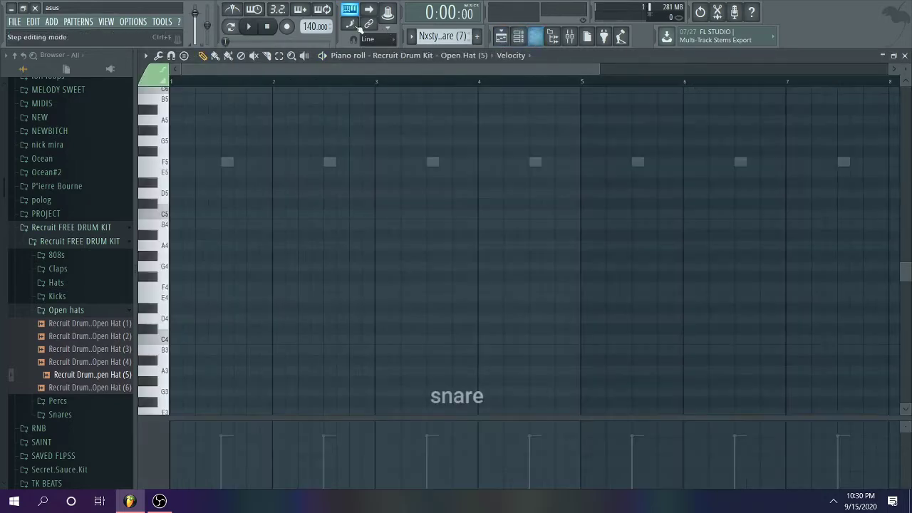
key("space")
left_click_drag(598, 68, 888, 69)
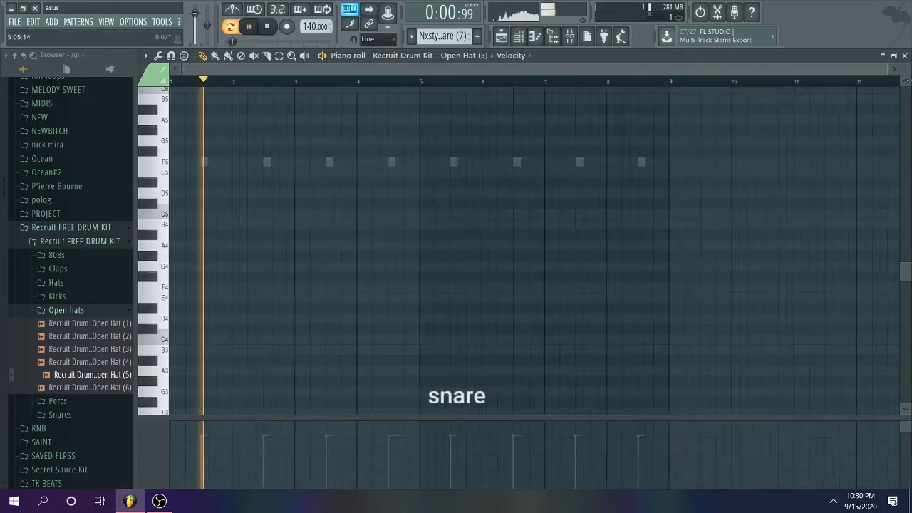
left_click(442, 55)
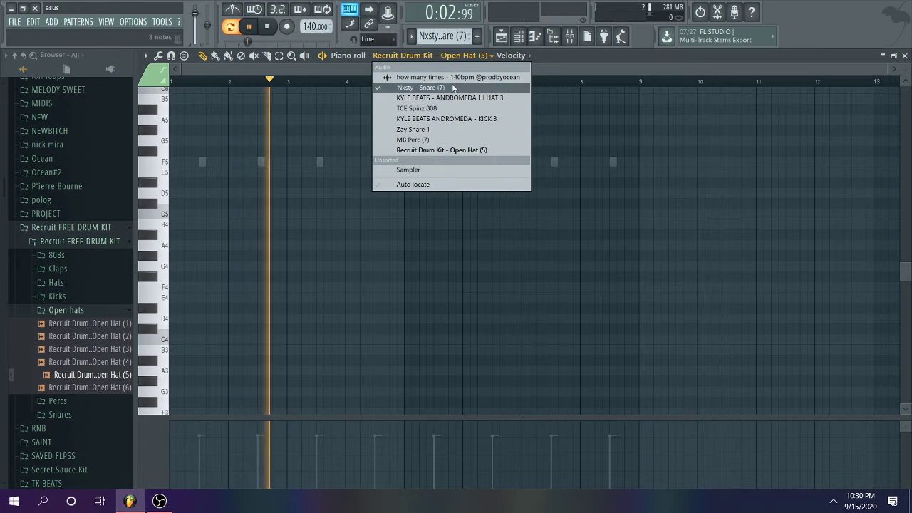
left_click(428, 90)
scroll(507, 218, "up", 2)
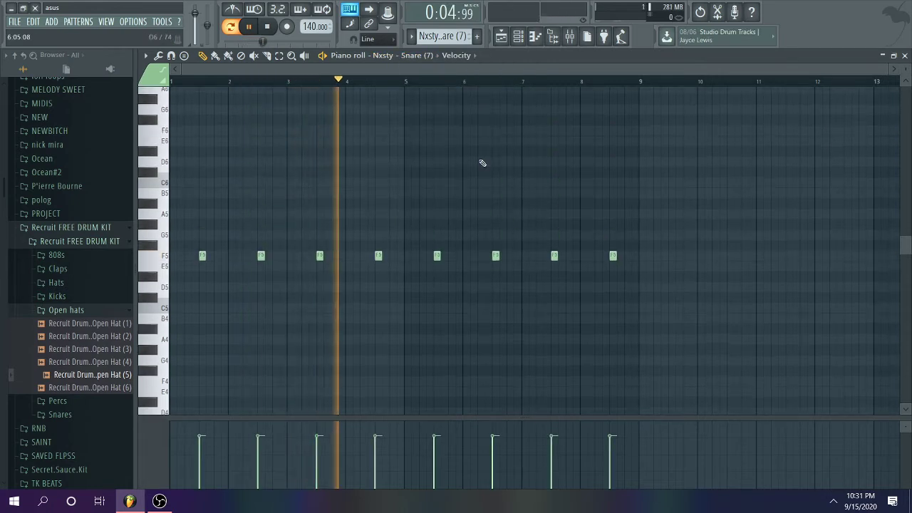
key("space")
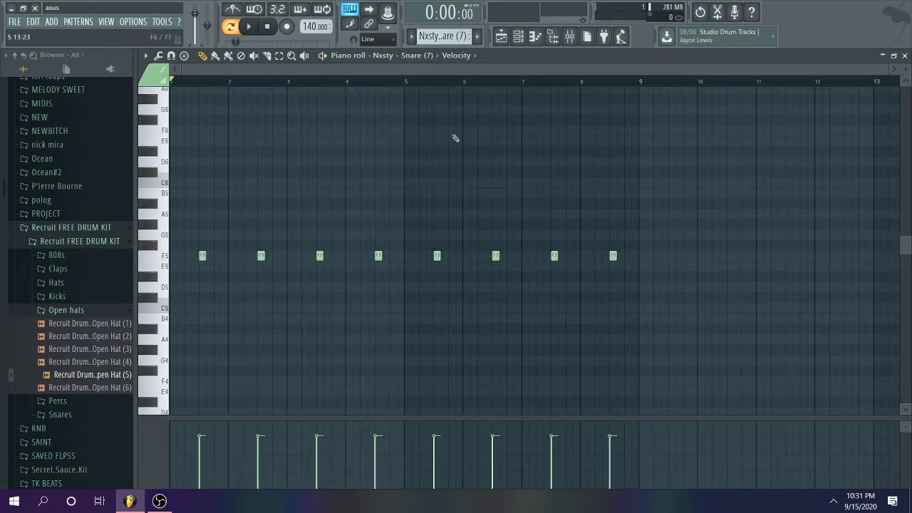
Switch the piano roll to the KYLE BEATS - ANDROMEDA HI HAT 3 pattern and channel and play back the hi-hats.
left_click(411, 36)
left_click(421, 63)
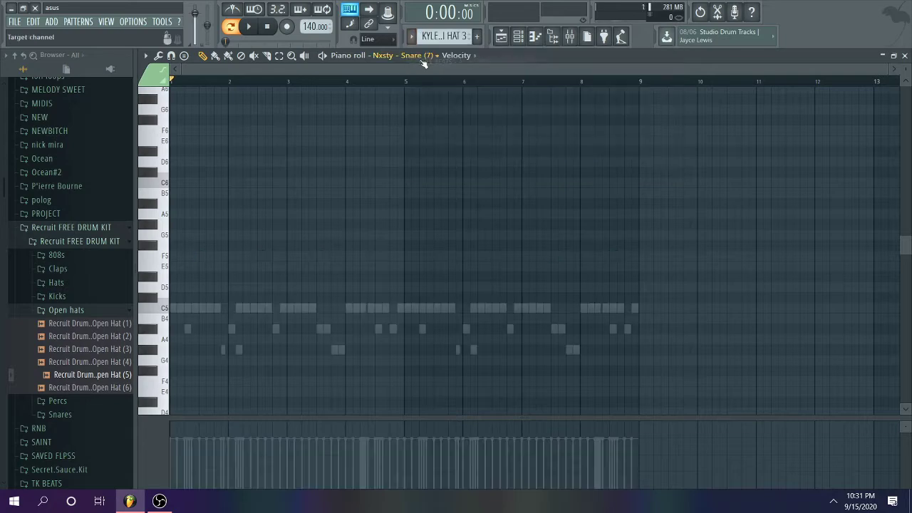
left_click(421, 57)
left_click(435, 95)
key("space")
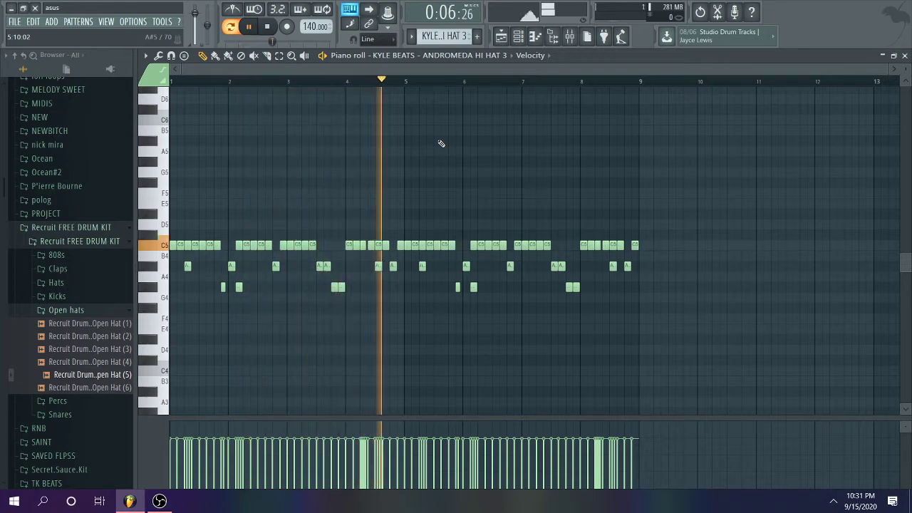
key("space")
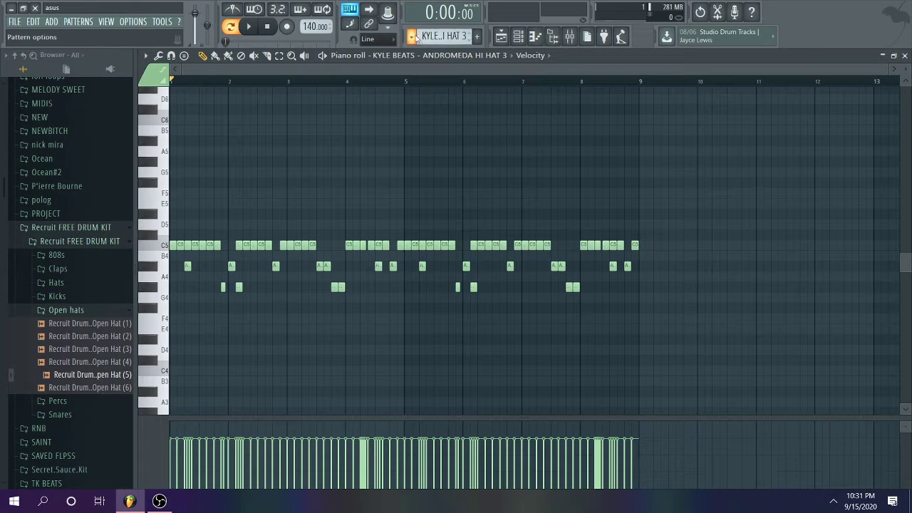
Switch to the TCE Spinz 808 pattern and channel in the piano roll and play back the 808 notes.
left_click(412, 36)
left_click(423, 72)
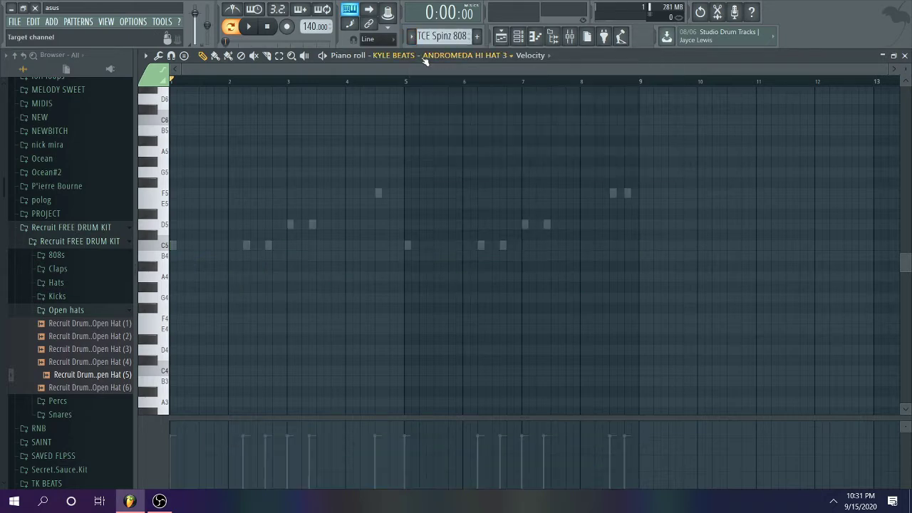
left_click(424, 61)
left_click(424, 106)
key("space")
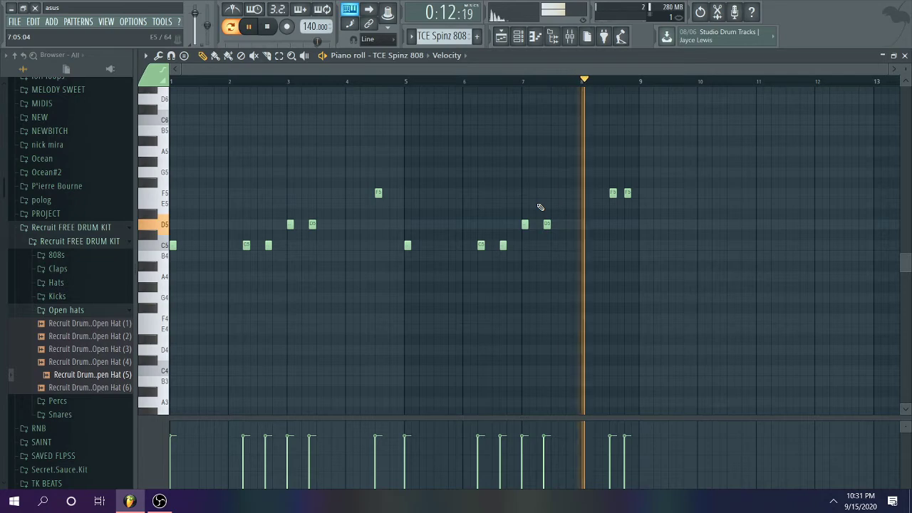
key("space")
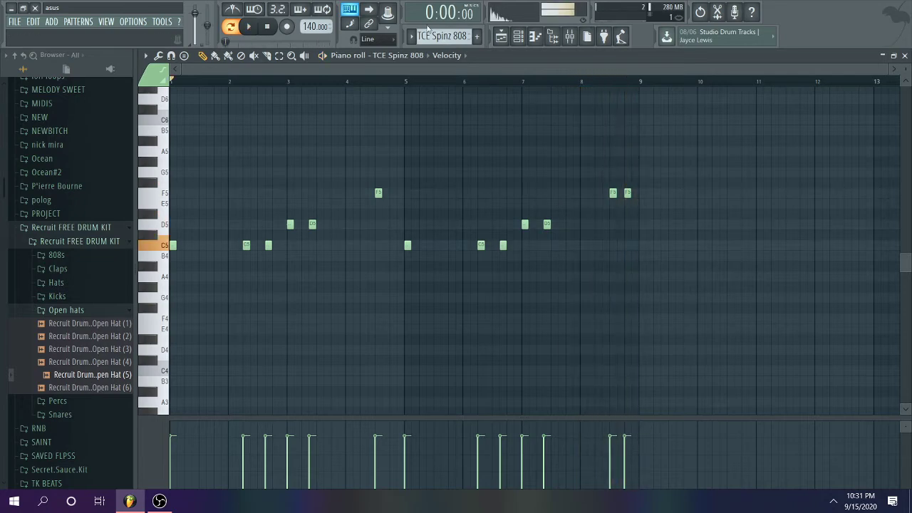
Switch to the KYLE BEATS ANDROMEDA - KICK 3 pattern and channel in the piano roll and play back the kicks.
left_click(411, 36)
left_click(435, 83)
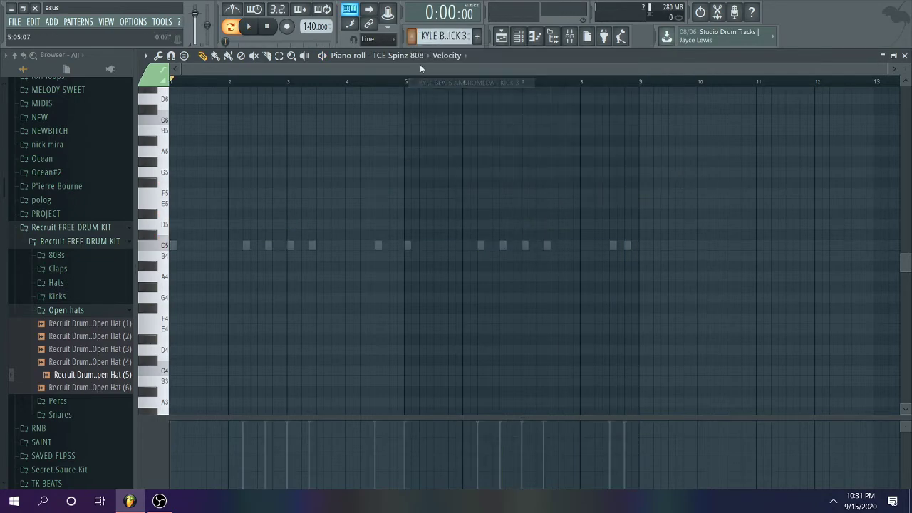
left_click(420, 55)
left_click(427, 118)
key("space")
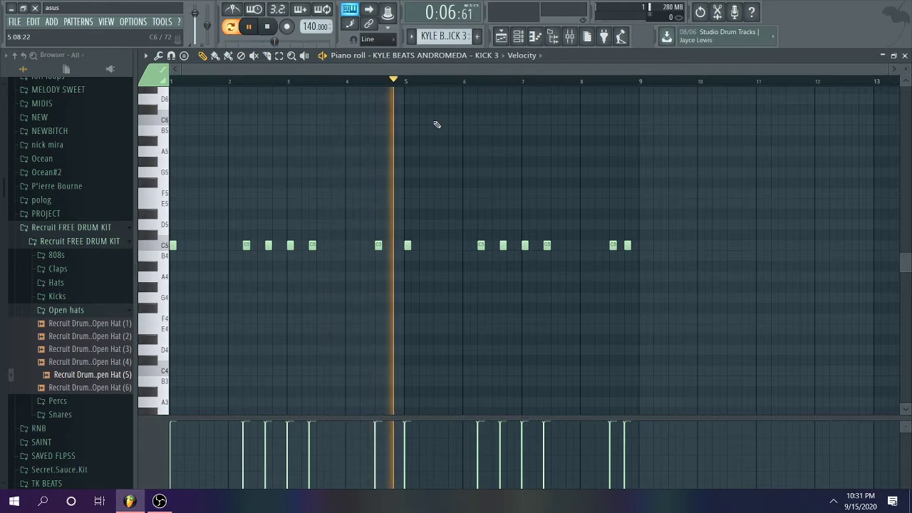
key("space")
Switch to the Zay Snare 1 pattern and channel in the piano roll and play it back.
left_click(411, 37)
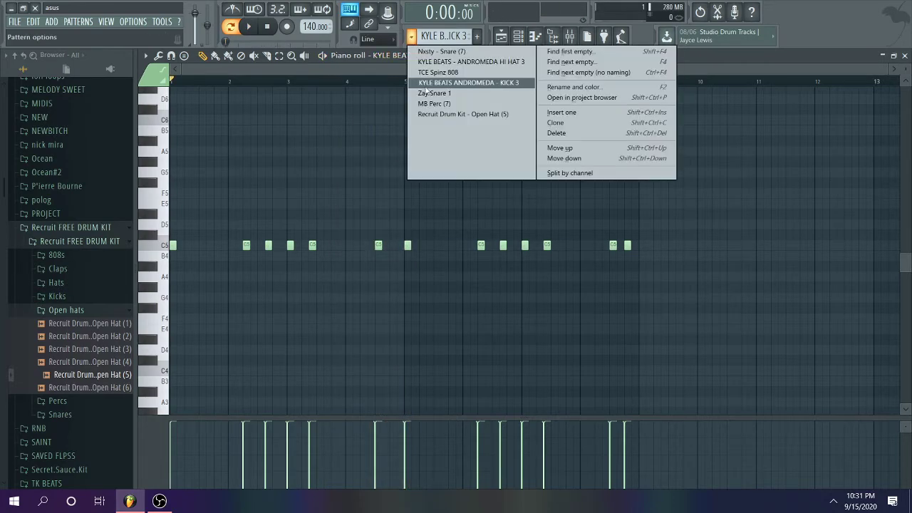
left_click(426, 94)
left_click(411, 36)
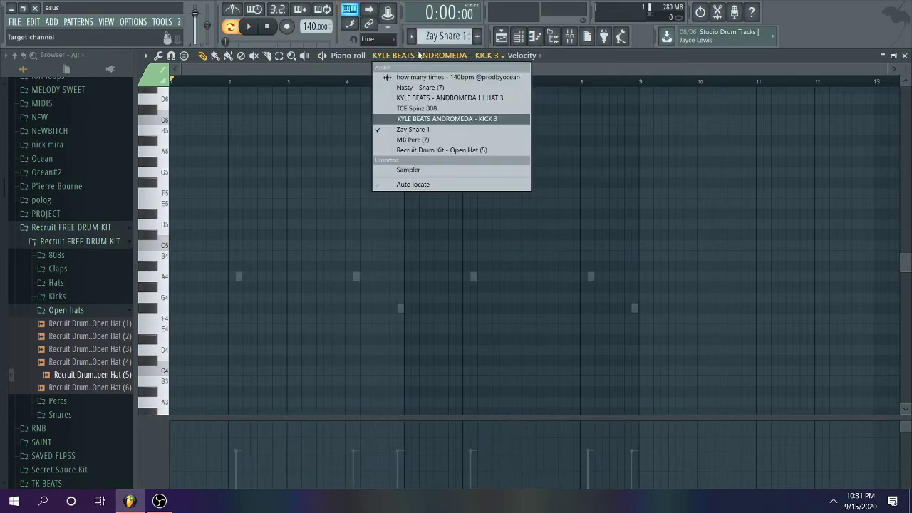
left_click(433, 134)
key("space")
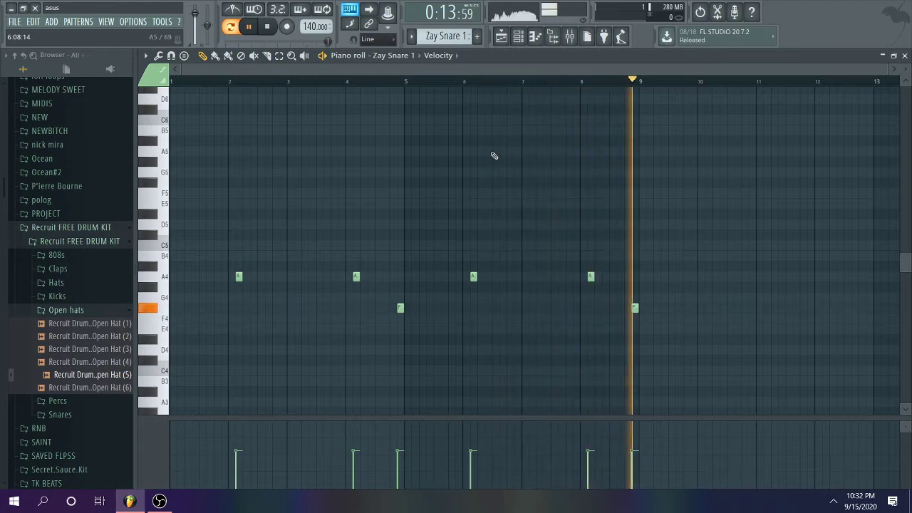
key("space")
Switch the piano roll to the MB Perc (7) pattern and its matching channel.
left_click(396, 57)
key("Up")
key("Down")
key("Down")
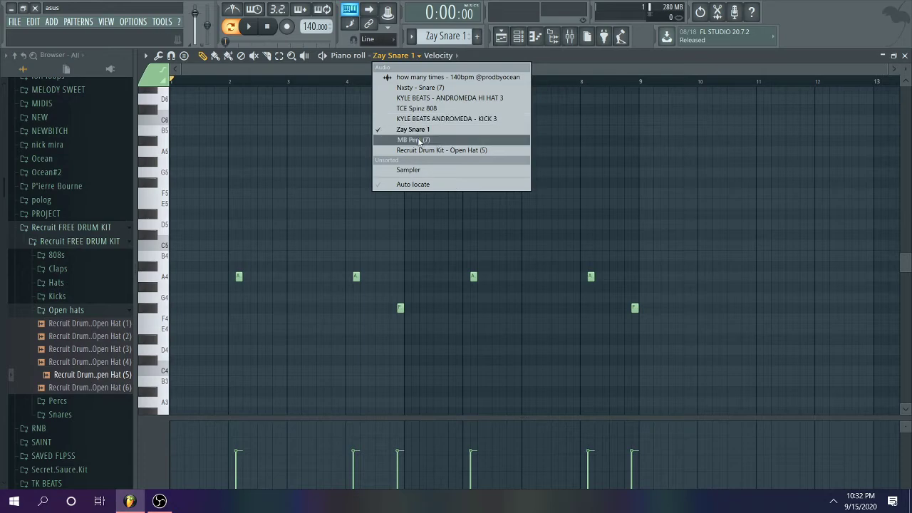
key("Return")
left_click(405, 56)
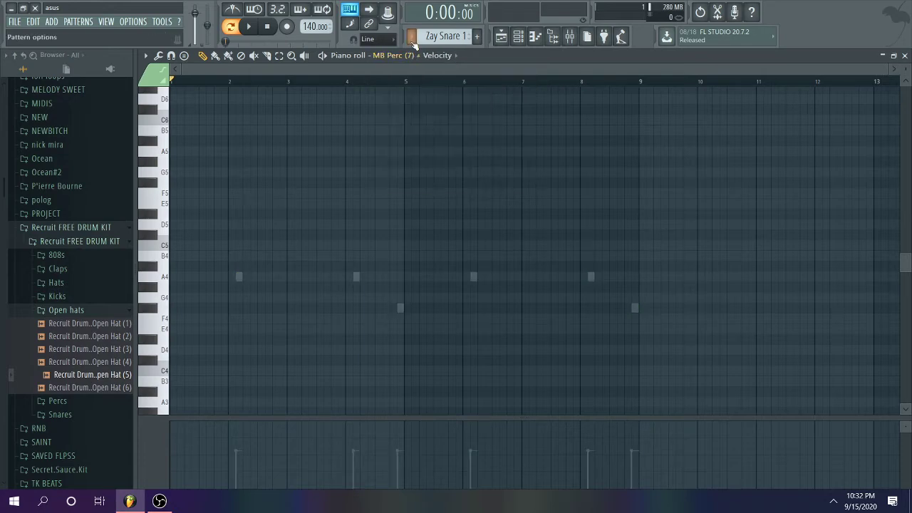
left_click(412, 36)
left_click(422, 107)
left_click(404, 56)
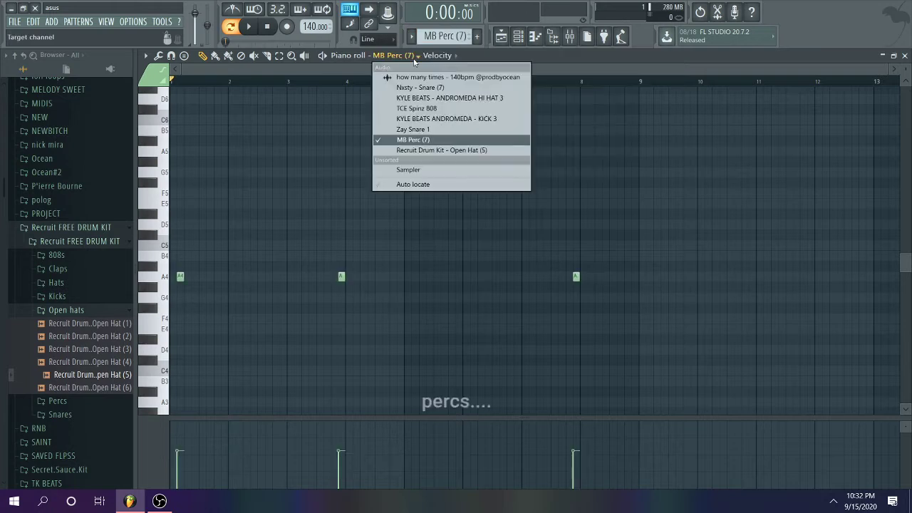
left_click(418, 139)
Add an A4 percussion note just after the start of bar 5 while playing back the MB Perc (7) pattern.
key("space")
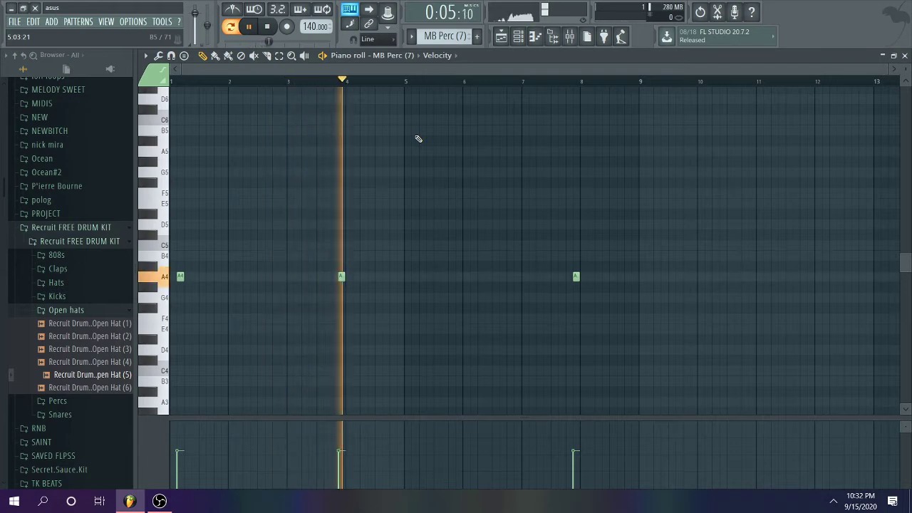
left_click(417, 279)
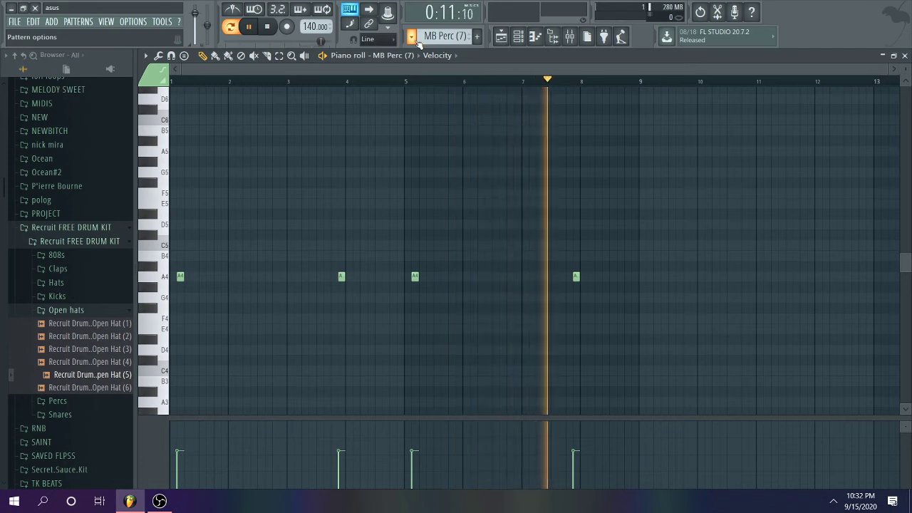
key("space")
Switch to the Recruit Drum Kit - Open Hat (5) pattern and channel in the piano roll and play back the open hats.
left_click(412, 36)
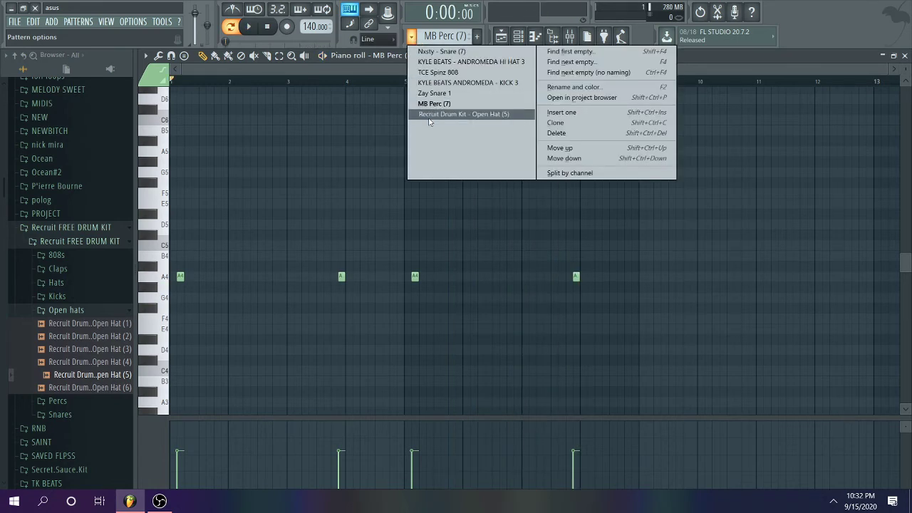
left_click(430, 115)
left_click(384, 56)
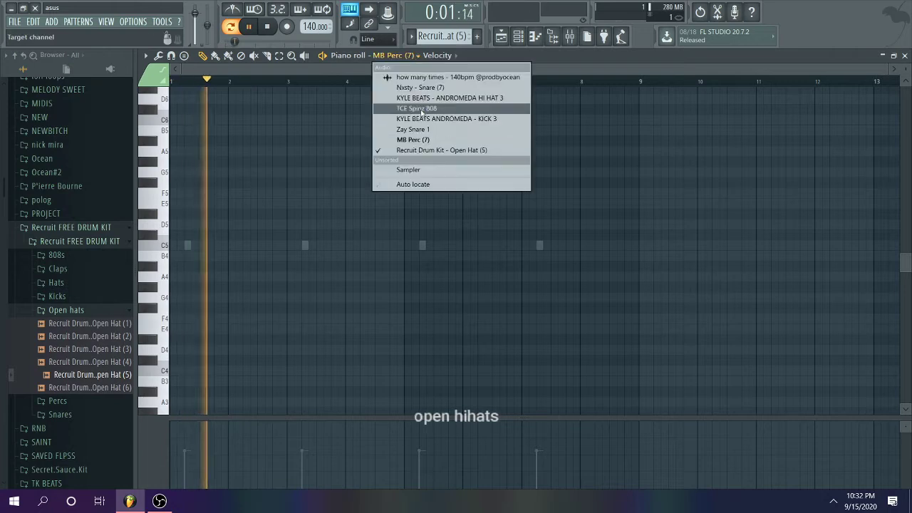
left_click(431, 151)
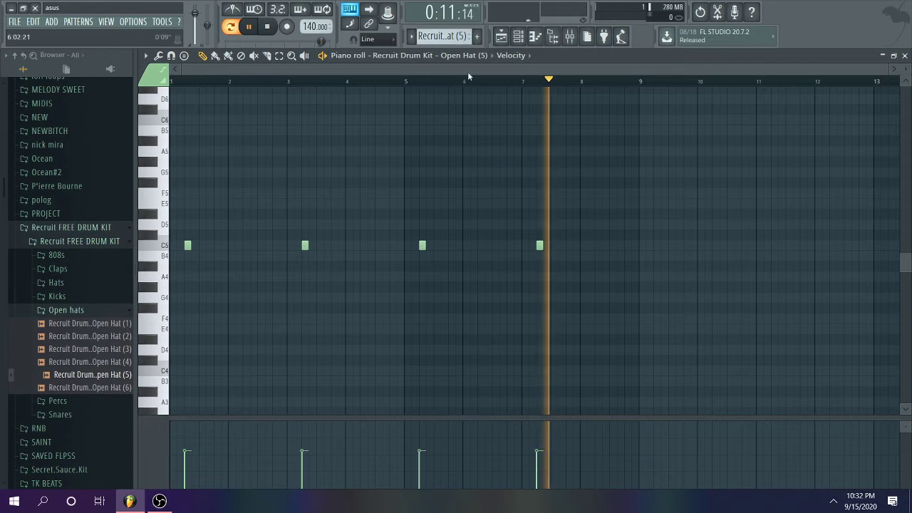
key("space")
Unmute drum tracks 2 to 8 in the playlist, mute the Track 1 melody and play the drums on their own.
left_click(501, 36)
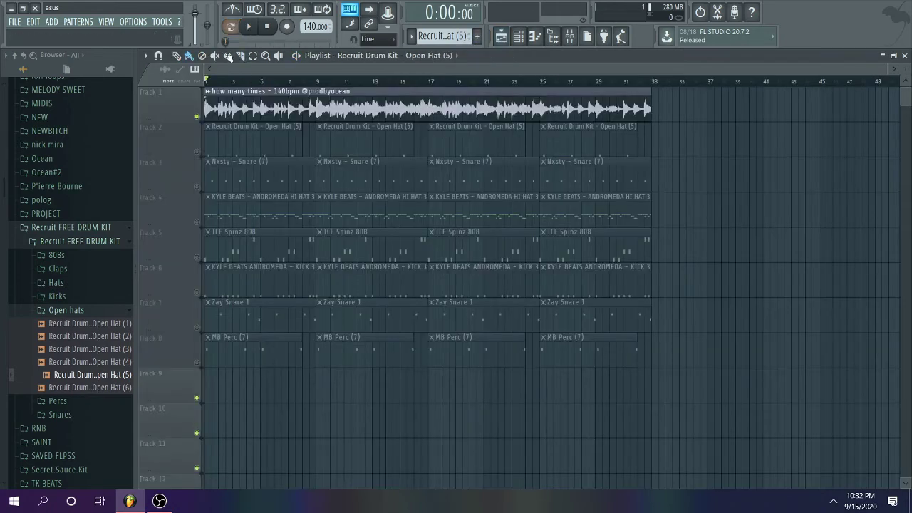
left_click_drag(198, 151, 200, 369)
key("space")
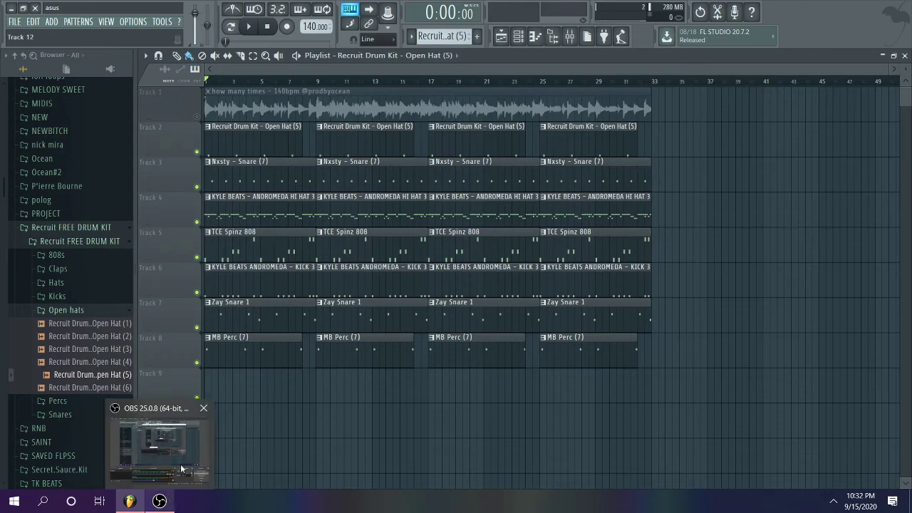
Delete the first clip on each of tracks 2 to 8, clearing the drums before bar 9, and unmute the Track 1 melody.
mouse_move(236, 360)
left_mouse_down()
mouse_move(236, 154)
mouse_move(201, 121)
left_mouse_up()
left_click(197, 117)
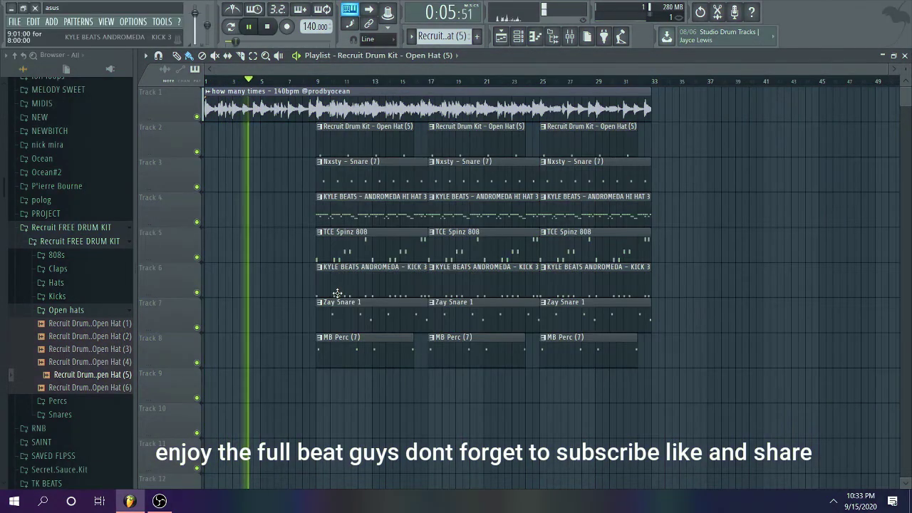
Delete the kick and TCE Spinz 808 clips starting at bar 9, keeping a kick clip at bar 17.
right_click(370, 281)
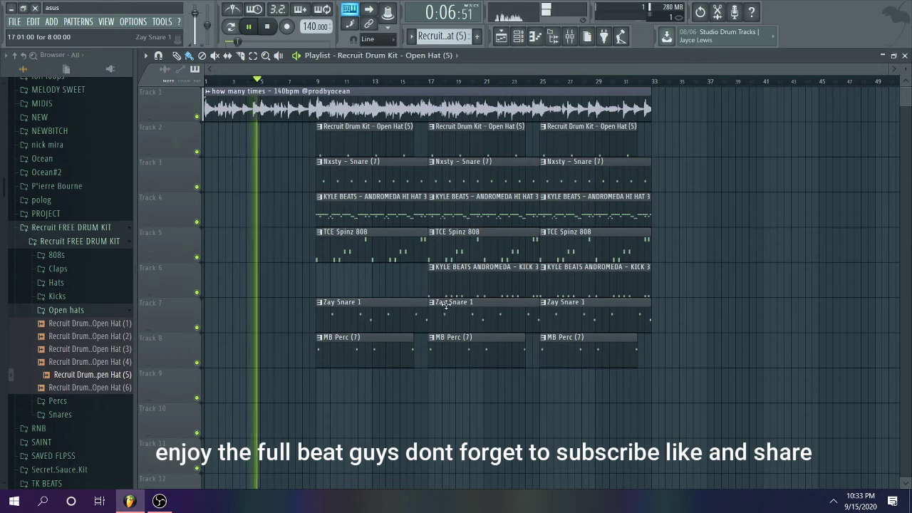
right_click(338, 252)
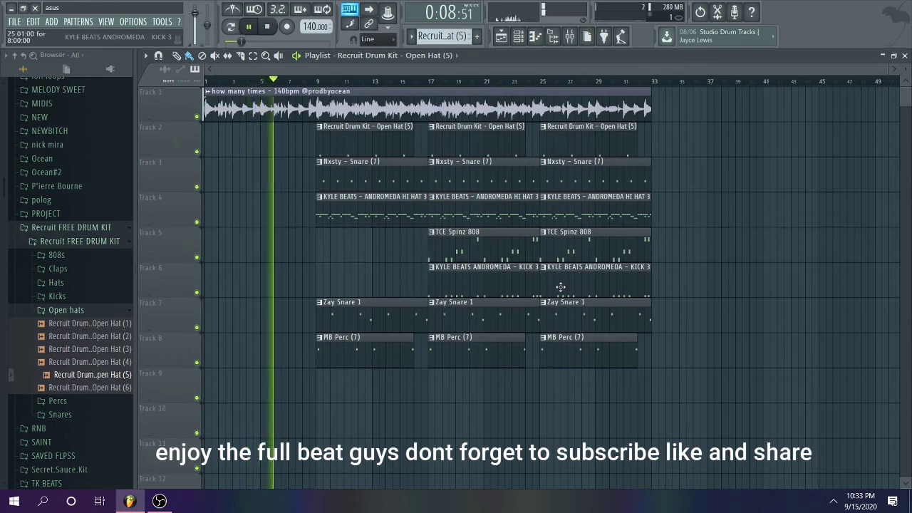
right_click(493, 280)
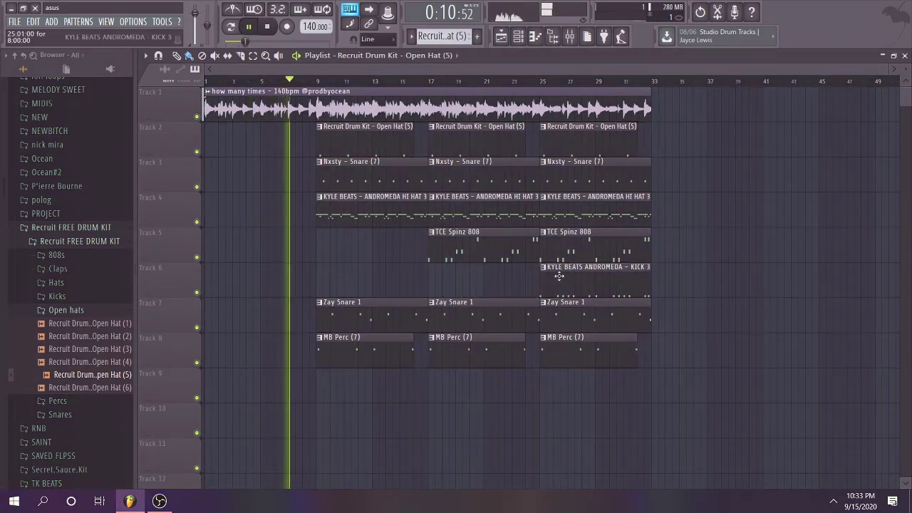
left_click(447, 276)
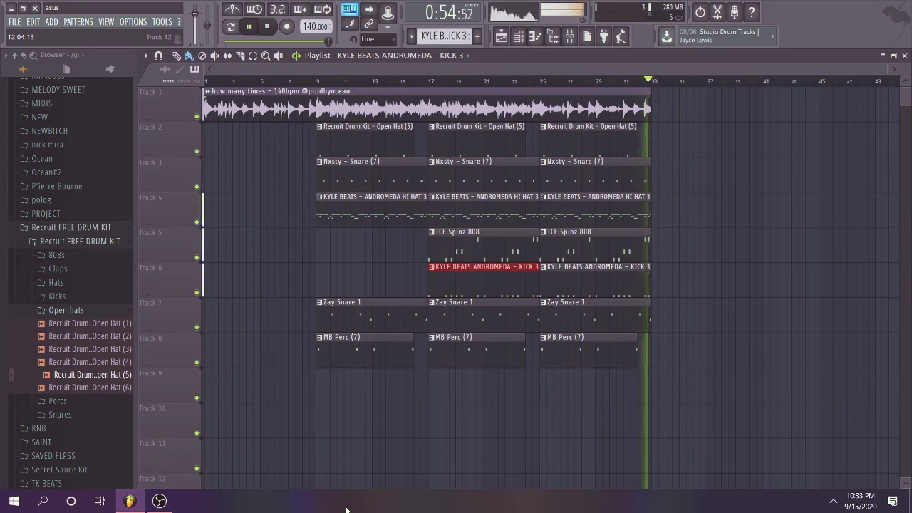
Stop the song playback and switch to the OBS recording window.
key("space")
left_click(159, 501)
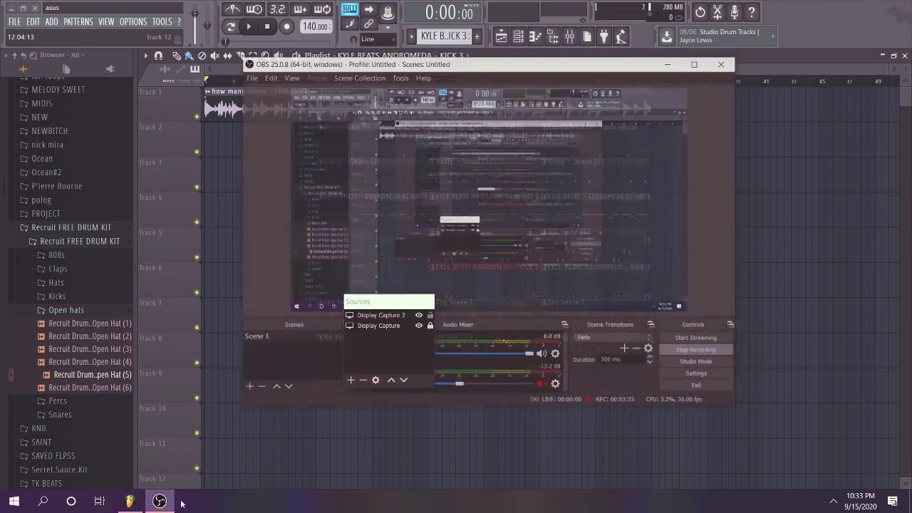